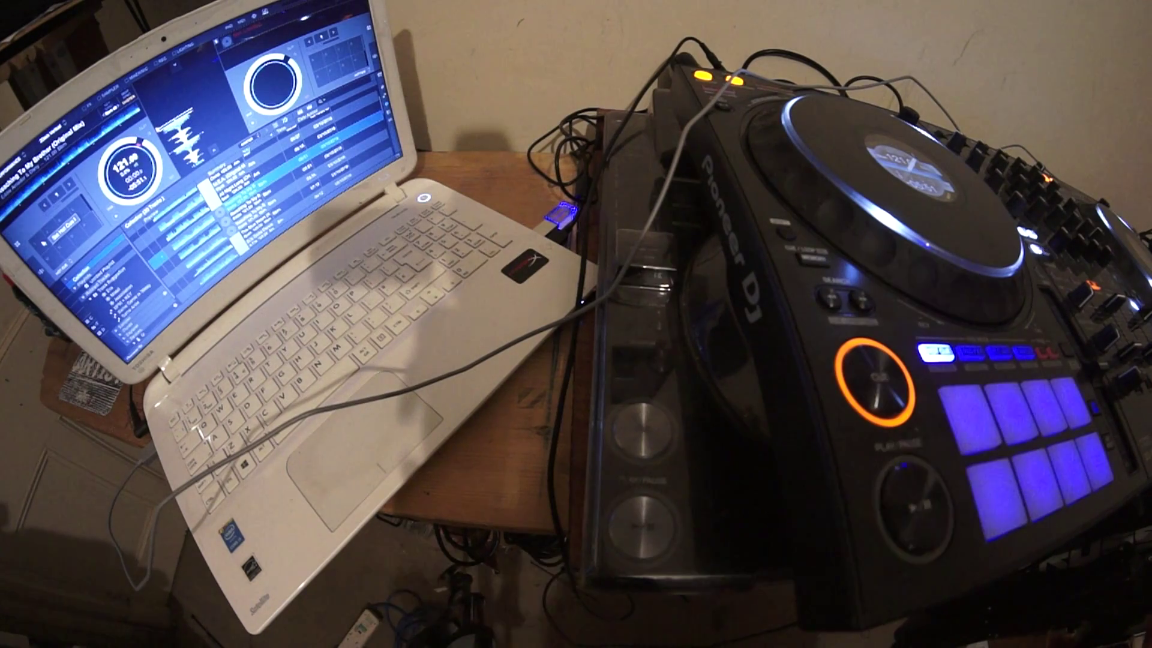
# Step: Play the 121 BPM track and store hot cues at successive points along it
pyautogui.click(912, 508)
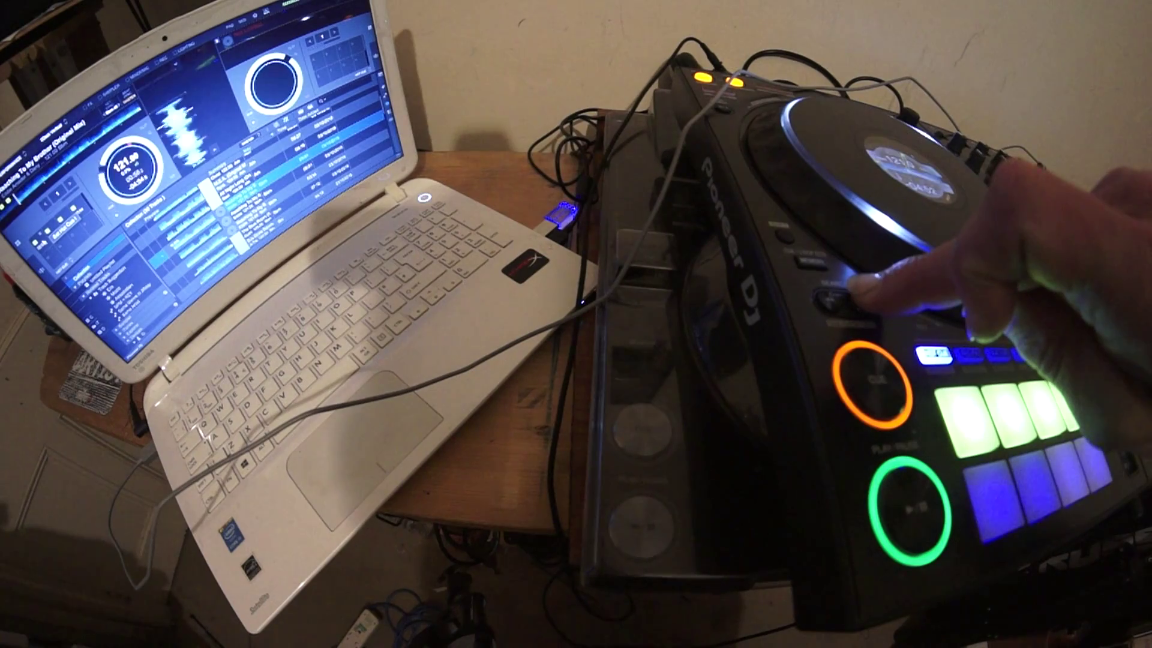
pyautogui.click(1071, 404)
pyautogui.click(995, 499)
pyautogui.click(1093, 459)
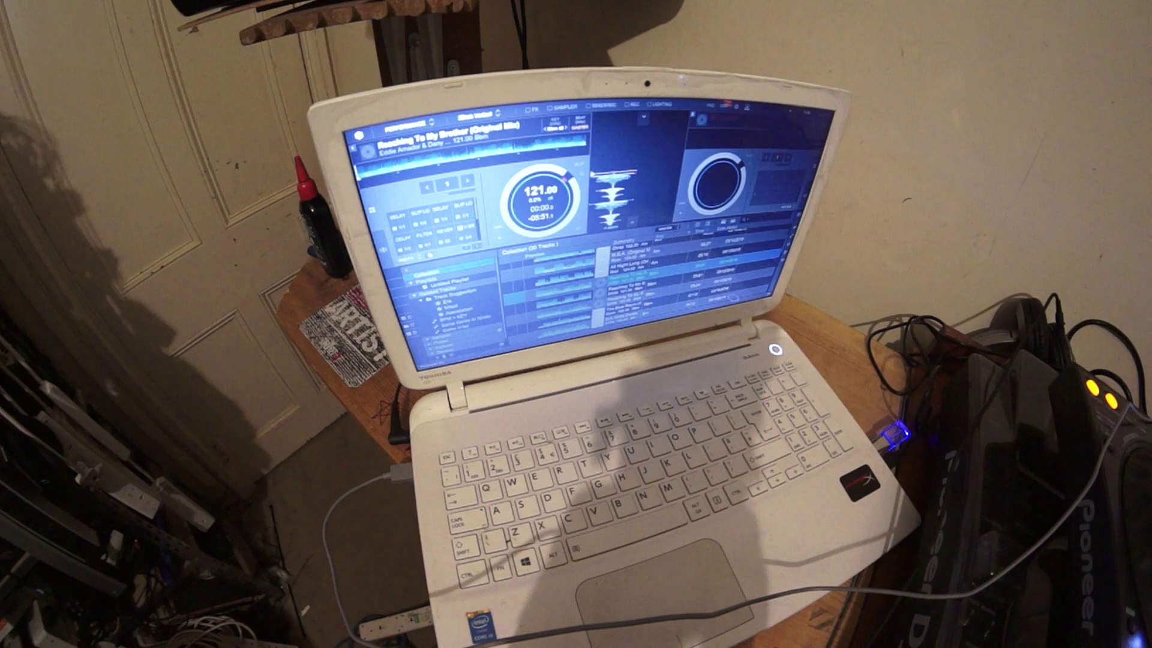
# Step: Edit the Pad FX1 effect list and assign Spiral to the first slot
pyautogui.click(429, 256)
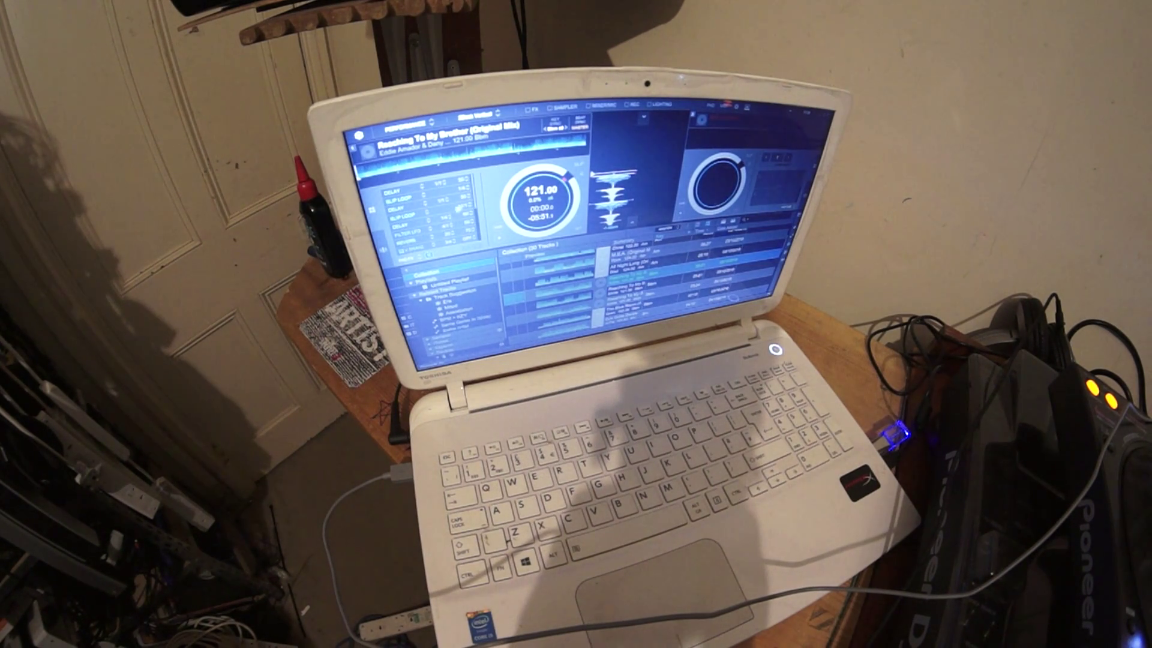
pyautogui.scroll(-1, 473, 198)
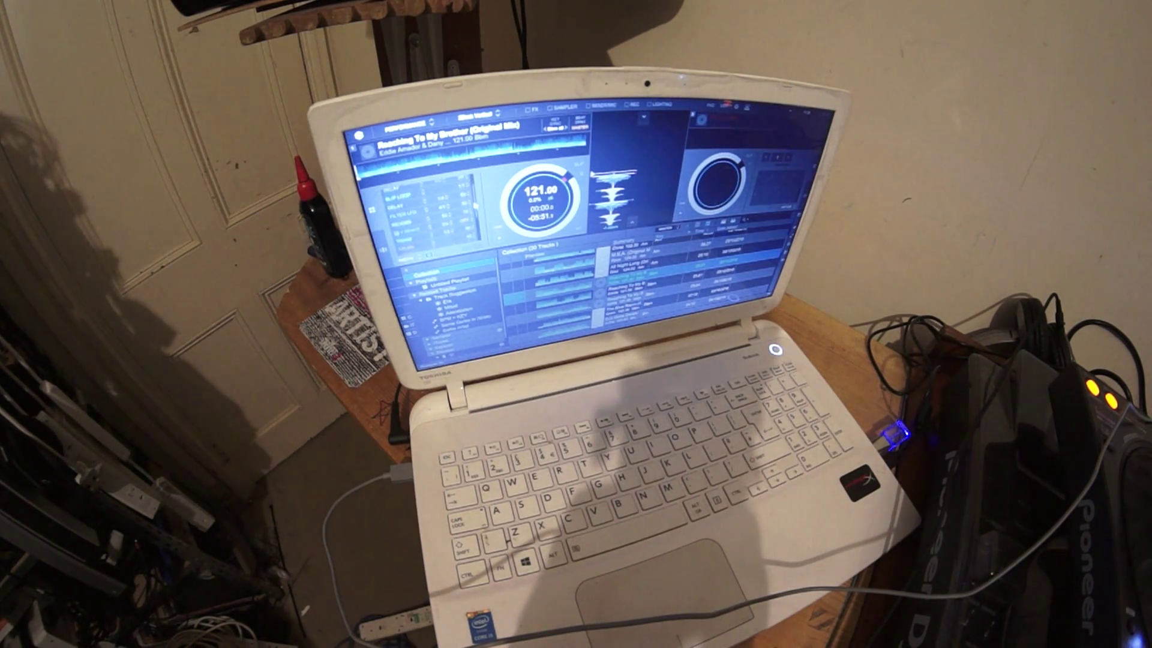
pyautogui.scroll(1, 469, 199)
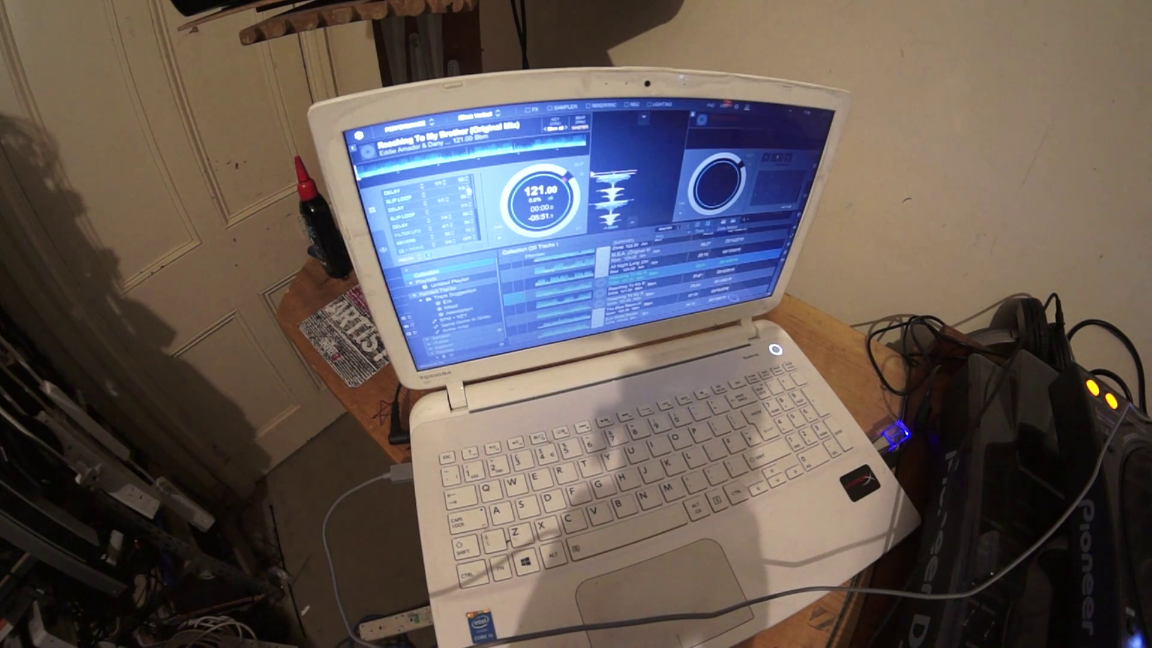
pyautogui.click(398, 193)
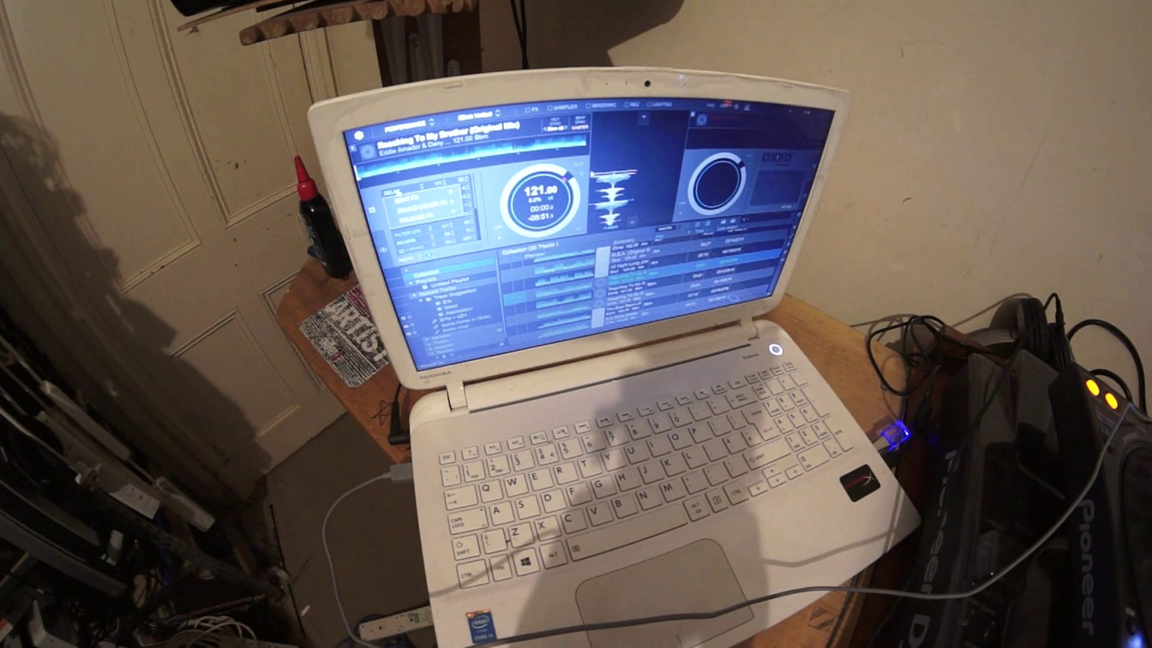
pyautogui.click(461, 184)
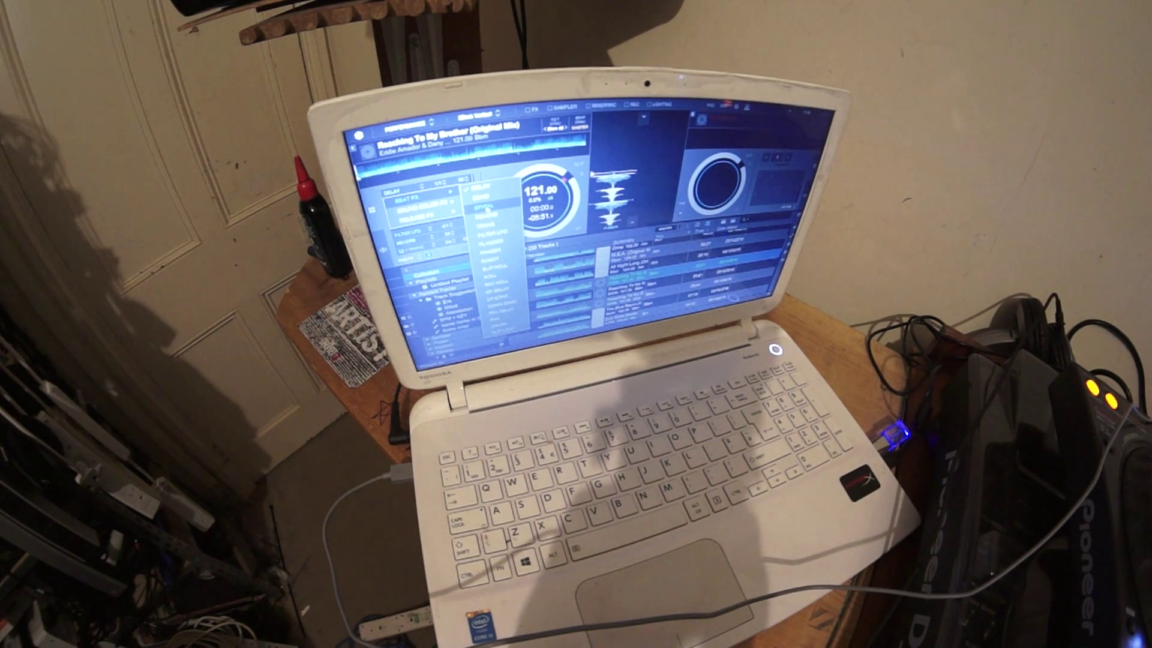
pyautogui.click(480, 206)
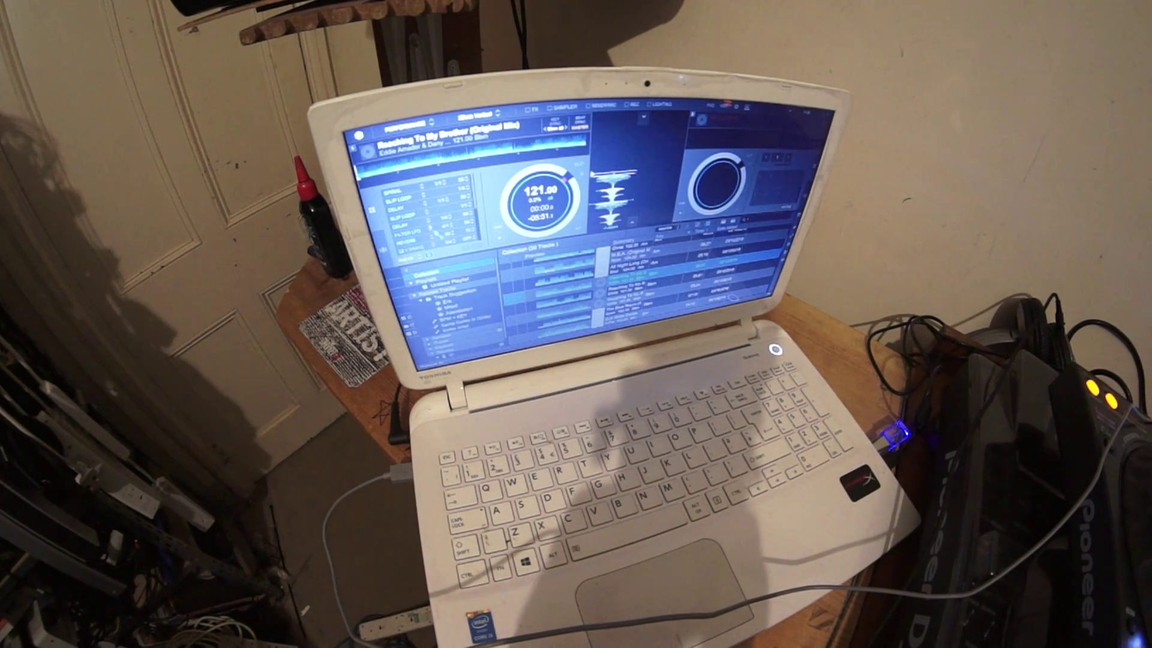
# Step: Exit Pad FX edit mode to show Spiral first, beside slip roll and delay
pyautogui.click(428, 255)
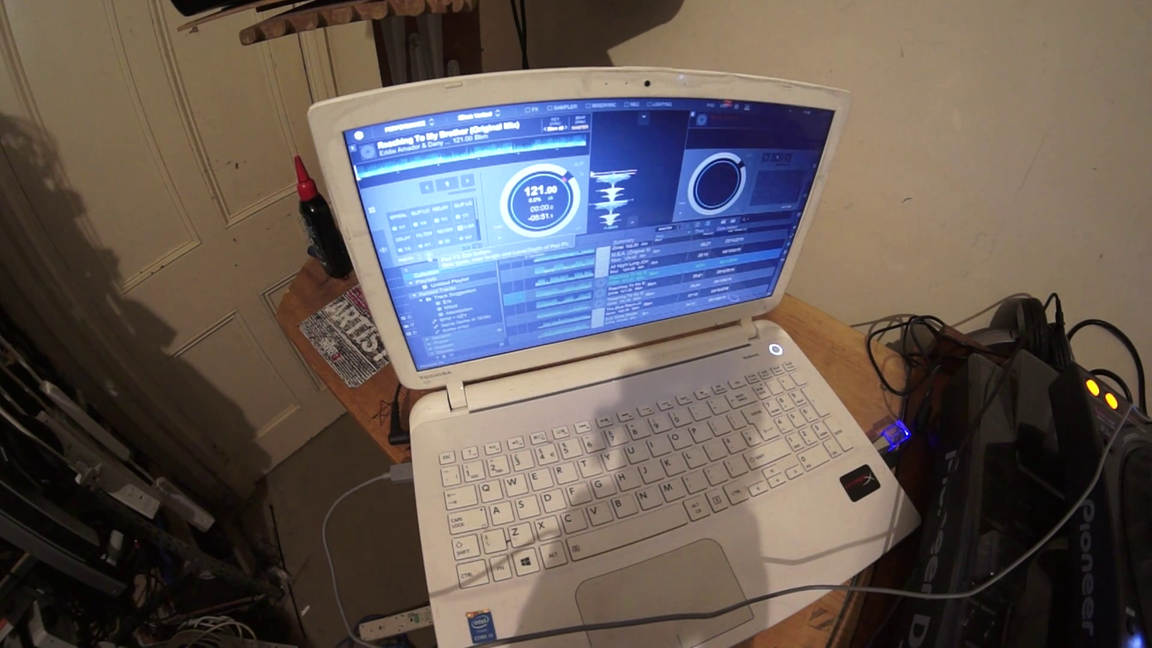